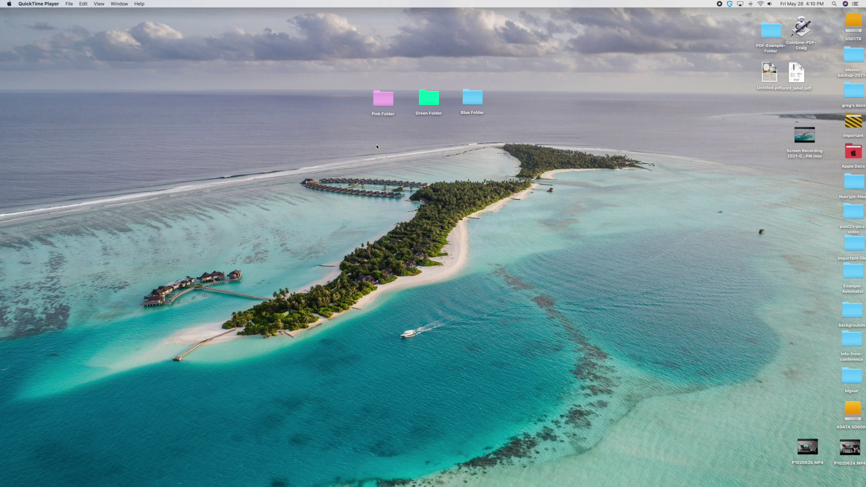
Create a new 'untitled folder' on the desktop beside Blue Folder
right_click(521, 103)
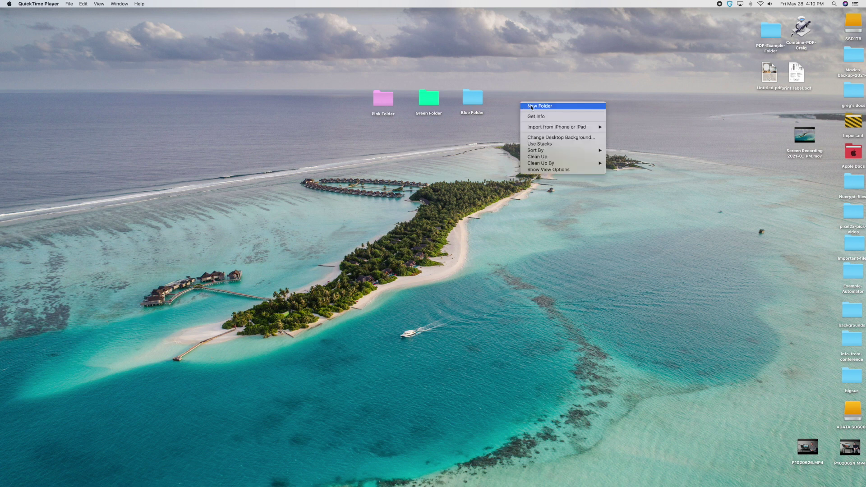
click(532, 107)
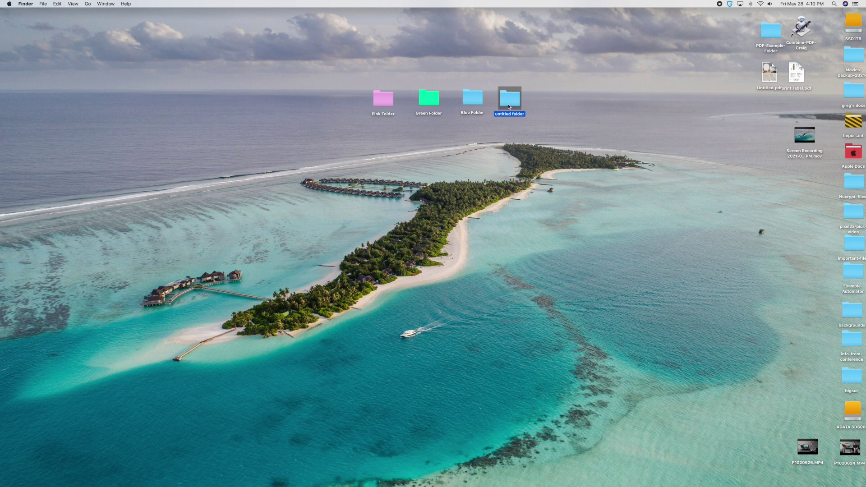
right_click(509, 107)
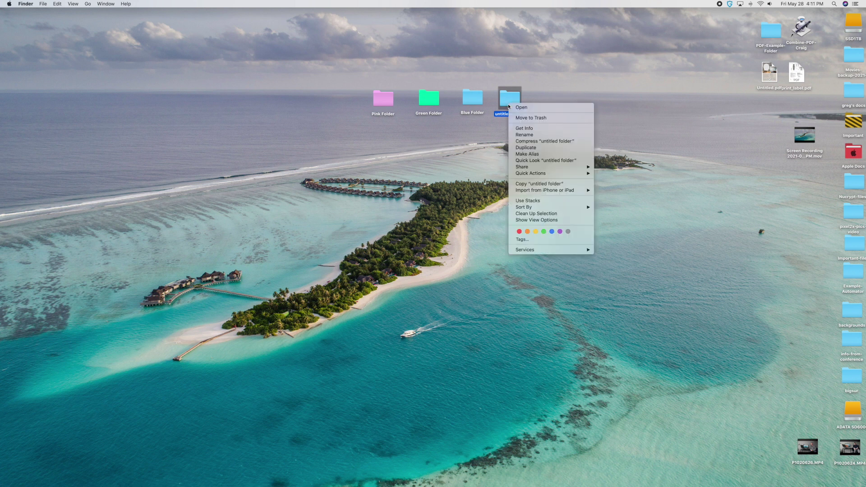
Open Get Info for the untitled folder, centre its window, and copy its folder icon
click(535, 131)
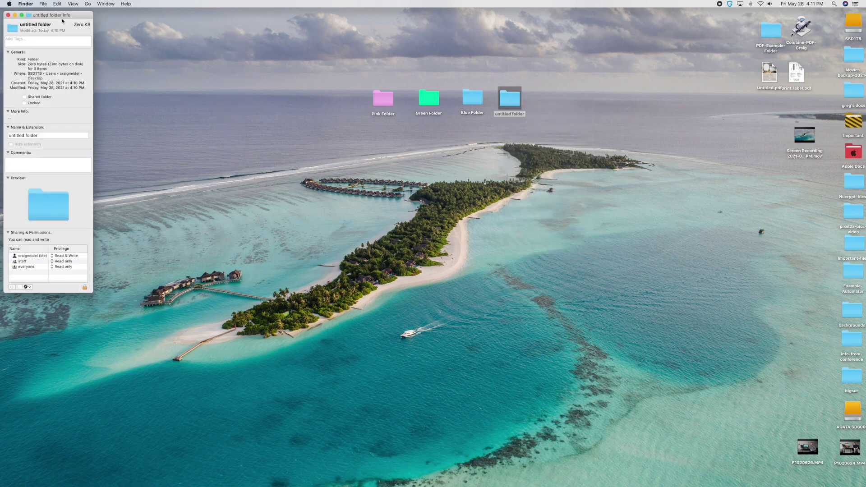
drag(62, 21, 328, 42)
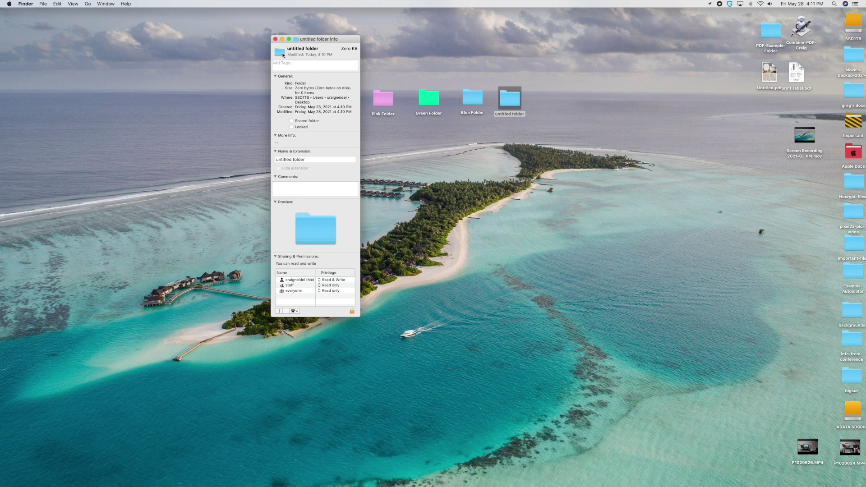
click(283, 54)
click(53, 5)
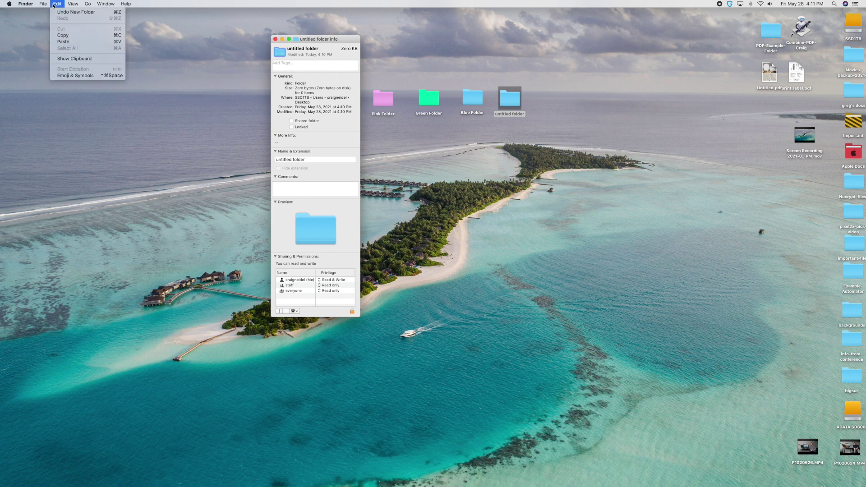
click(63, 36)
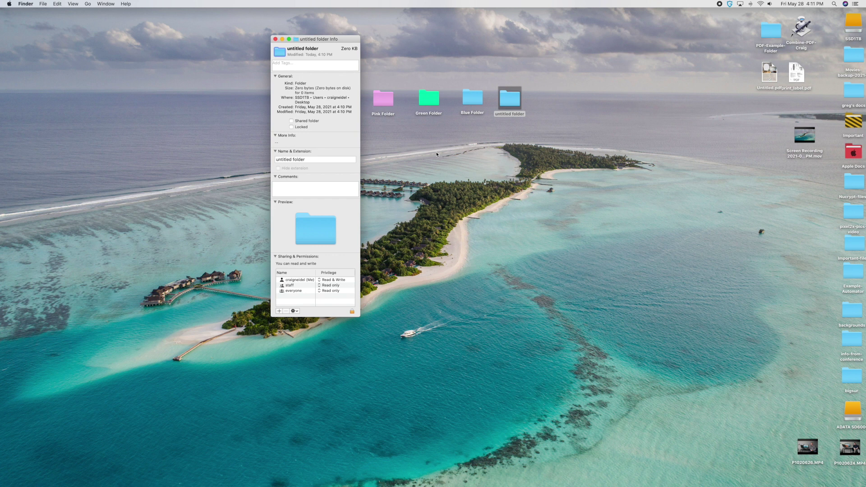
Launch Preview by searching 'pre' in Spotlight
key(super+space)
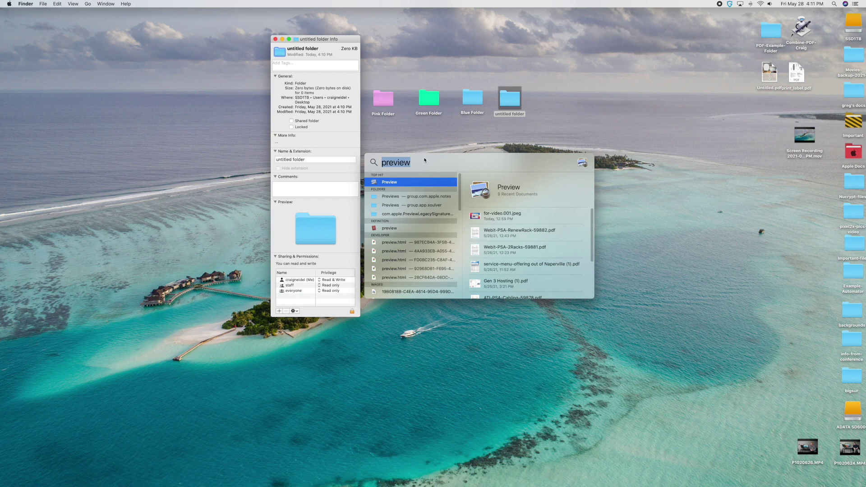
key(BackSpace)
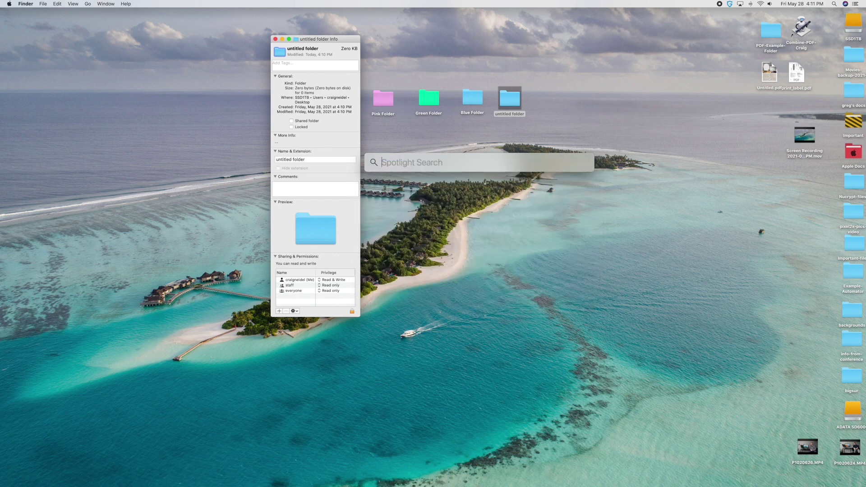
text(p)
key(BackSpace)
text(preview)
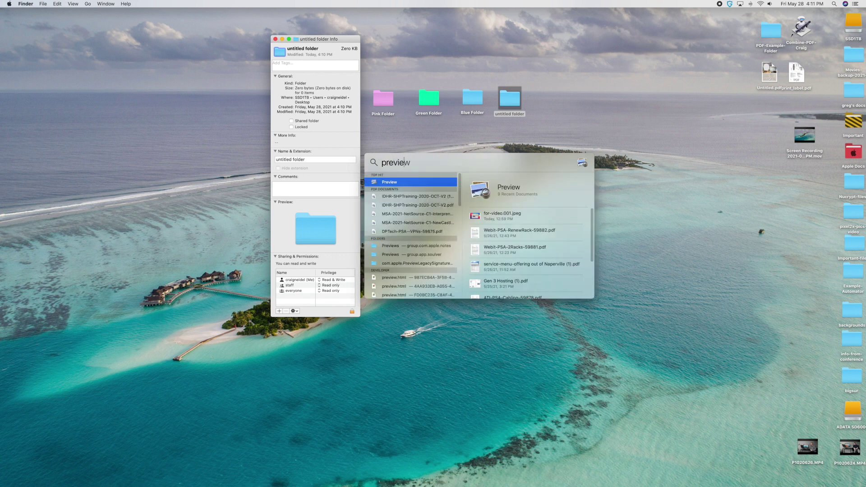
key(Return)
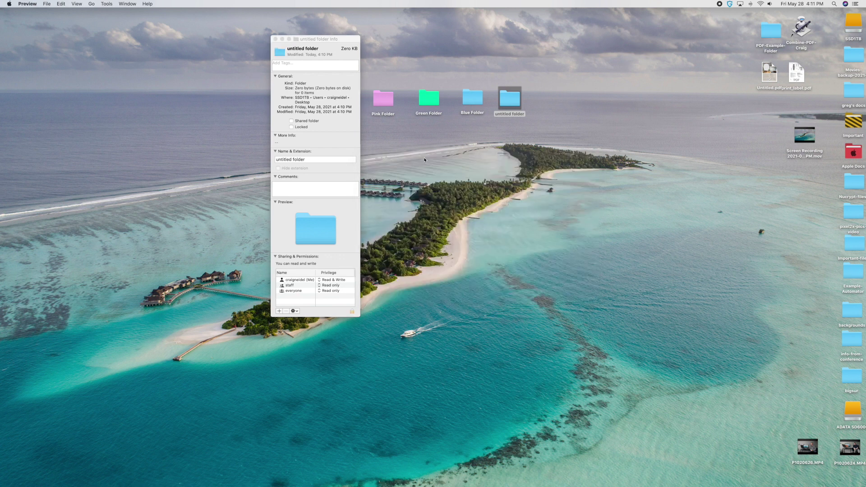
Create a new Preview document from the copied folder icon and enlarge and position its window
click(48, 5)
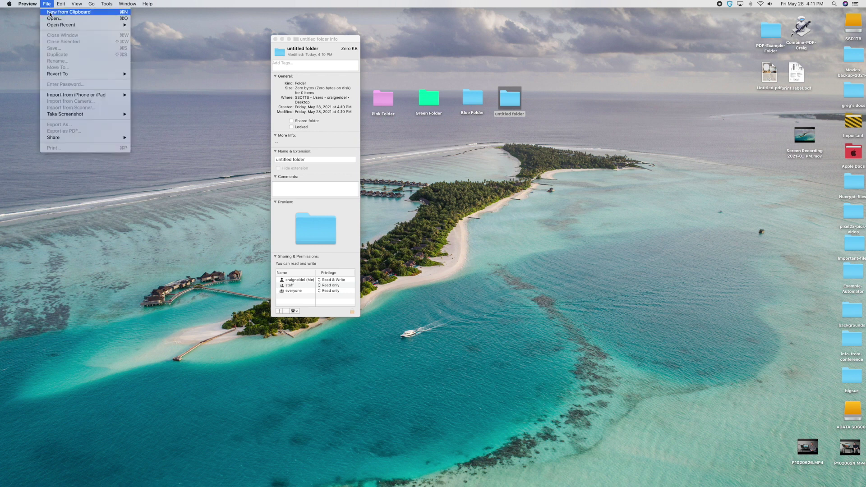
click(50, 12)
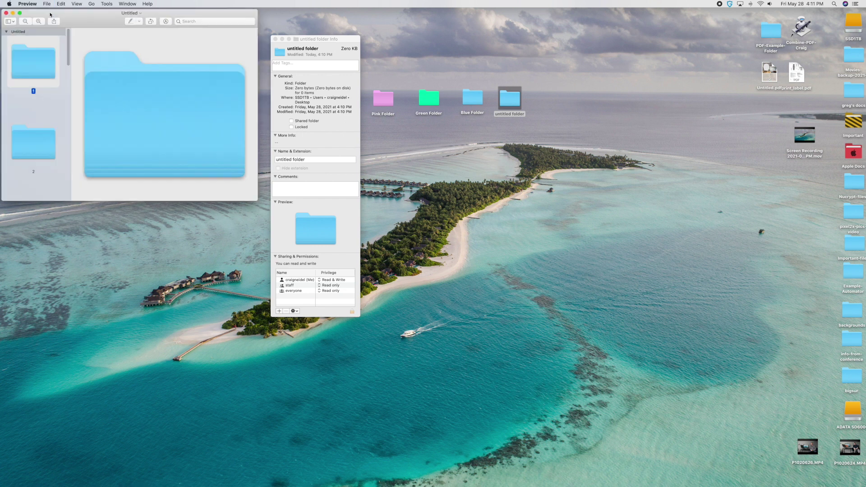
drag(96, 13, 540, 166)
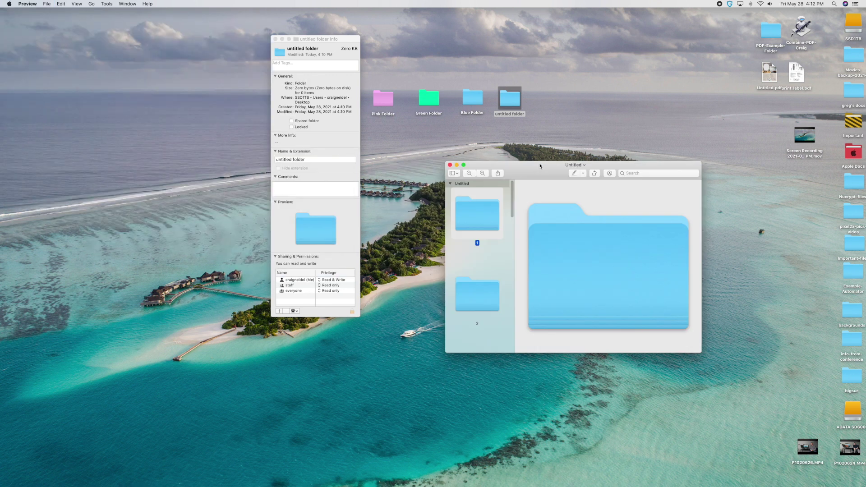
drag(447, 352, 377, 397)
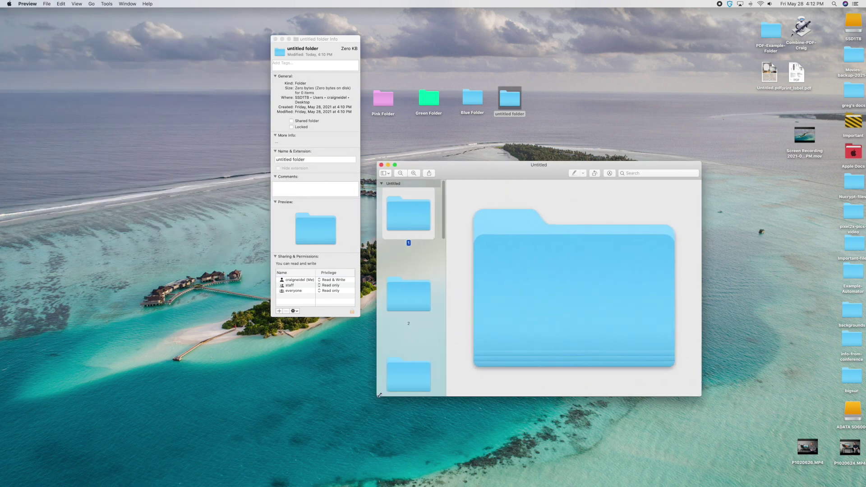
drag(456, 175, 446, 138)
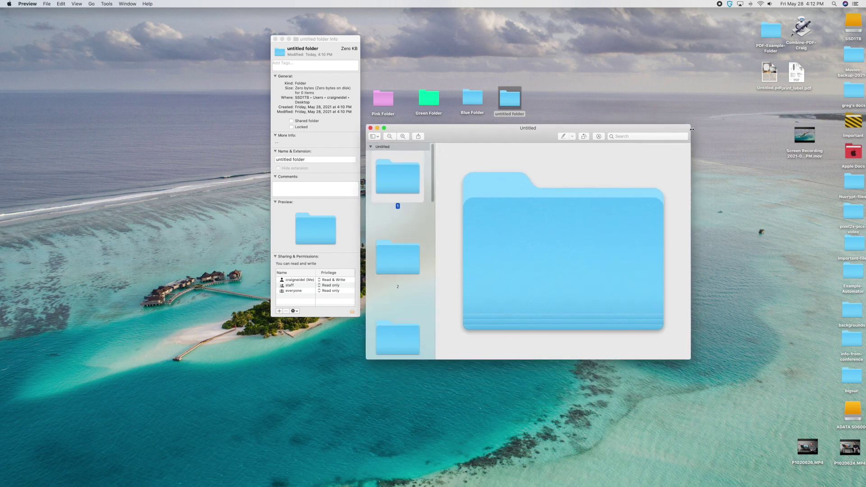
drag(689, 126, 750, 94)
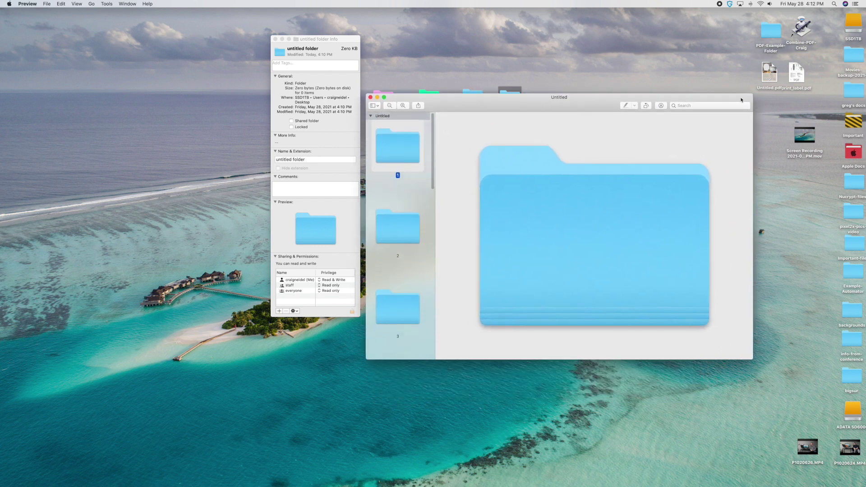
drag(590, 103, 590, 116)
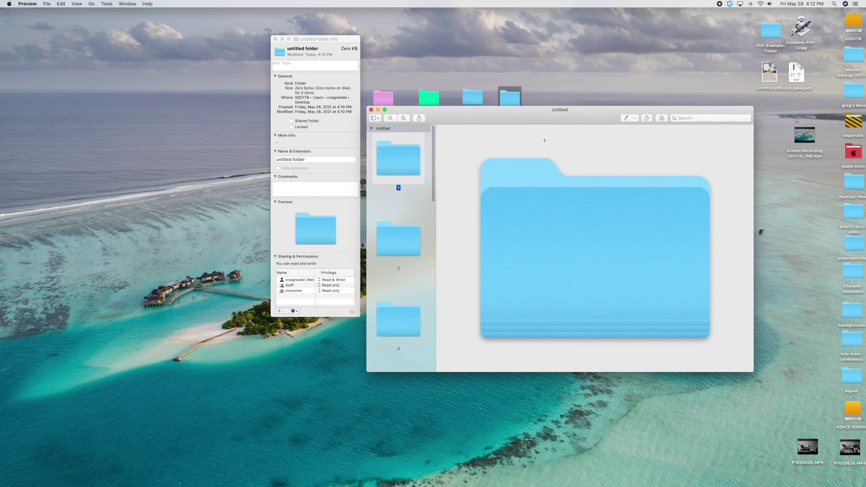
Show the Markup toolbar above the folder icon document
click(661, 118)
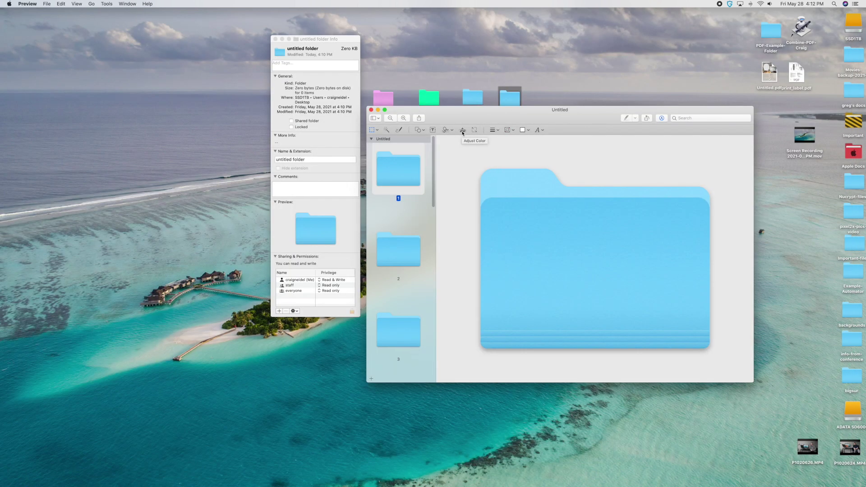
Recolour the folder icon purple with Adjust Color, raising Tint and lowering Saturation
click(462, 130)
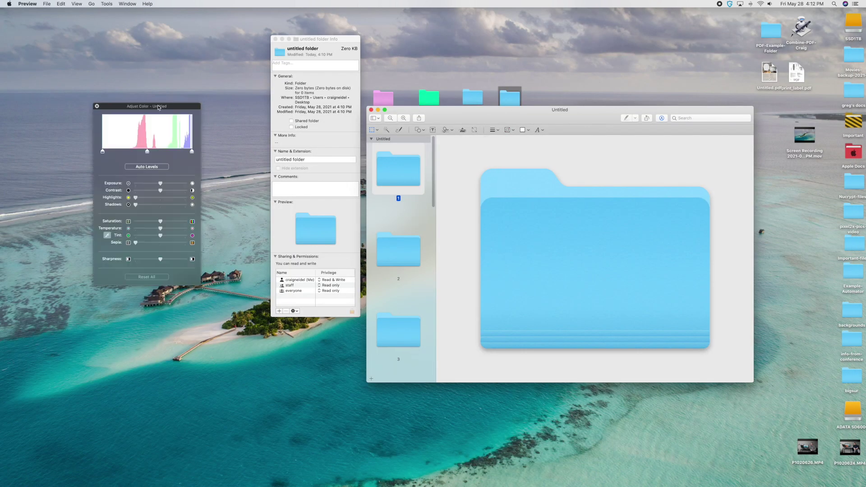
drag(160, 105, 225, 119)
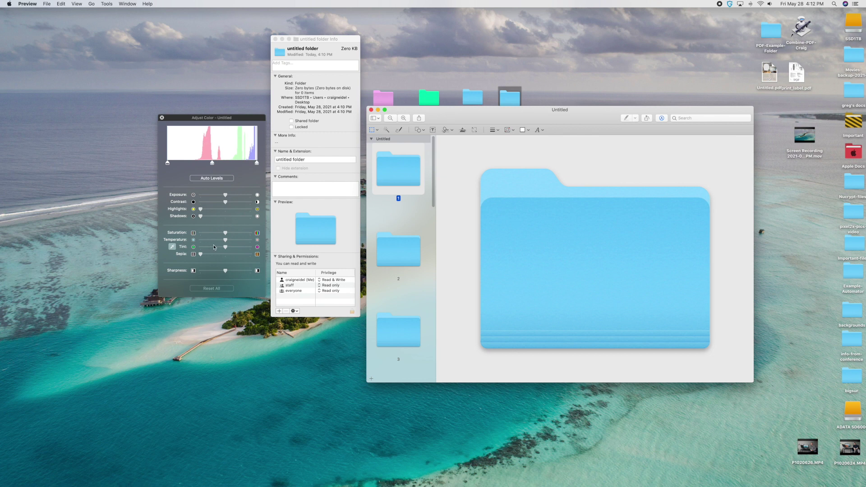
mouse_move(225, 247)
mouse_down()
mouse_move(255, 247)
mouse_move(222, 241)
mouse_up()
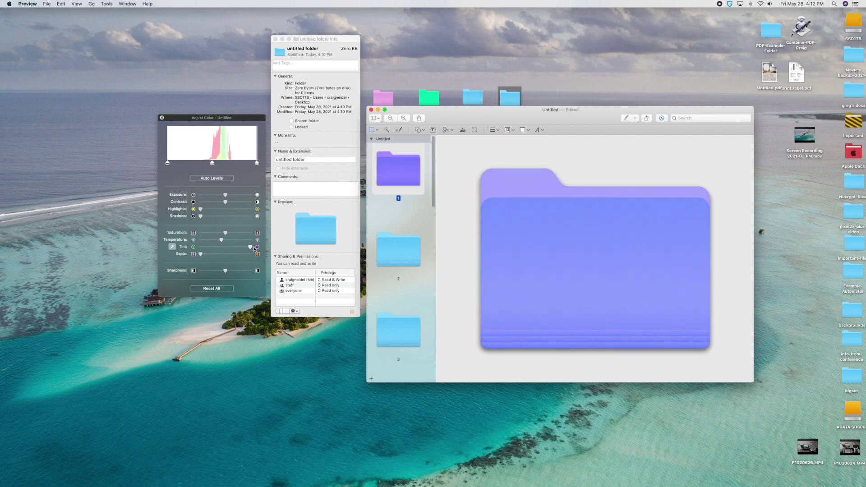
drag(225, 231, 214, 235)
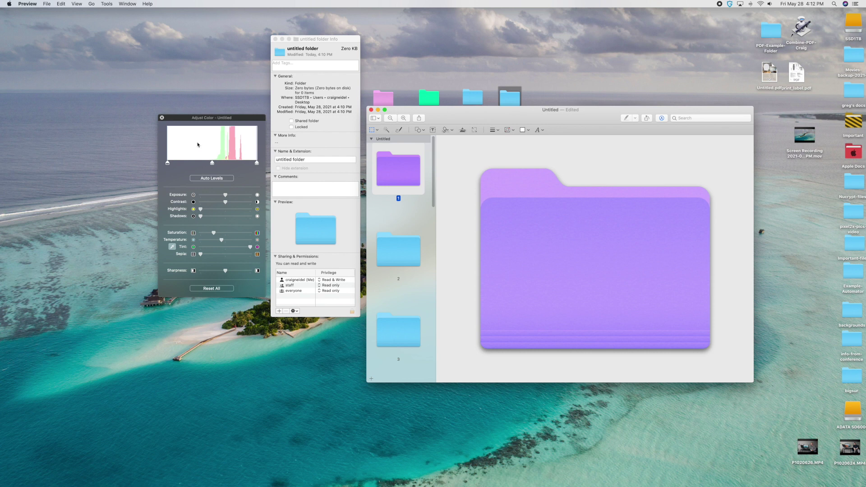
click(161, 118)
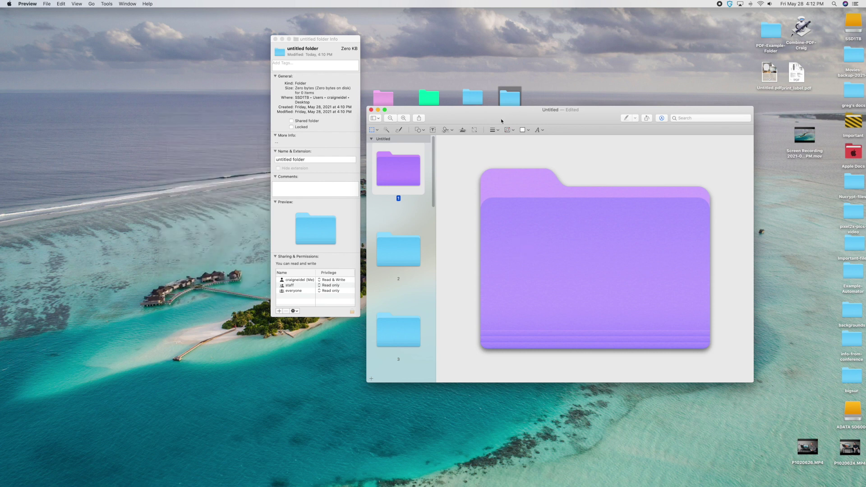
drag(501, 120, 499, 92)
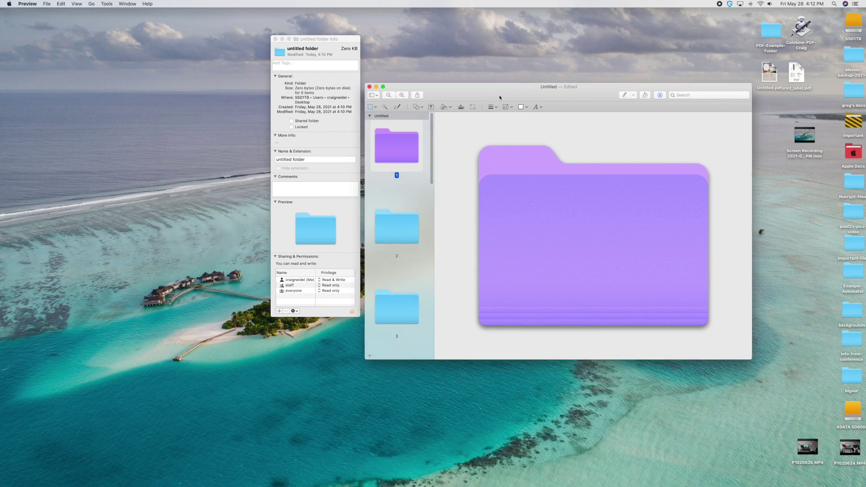
Select all of the purple folder image, then bring the folder's Info window forward
click(449, 130)
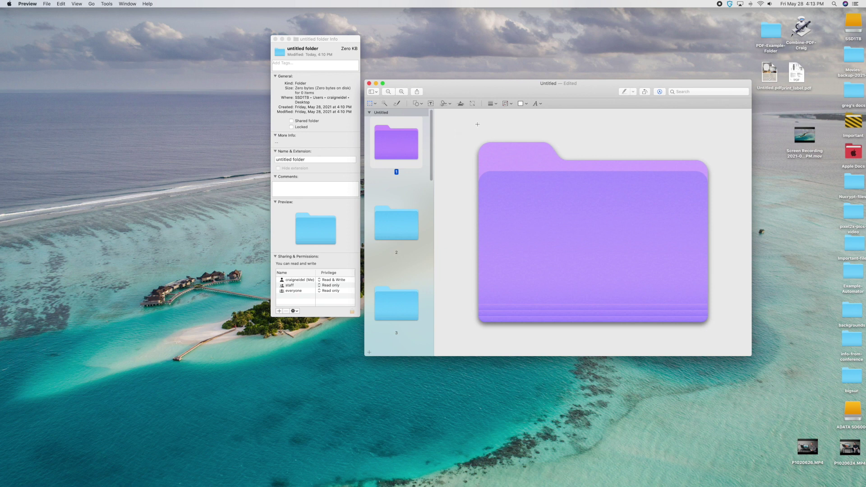
click(60, 4)
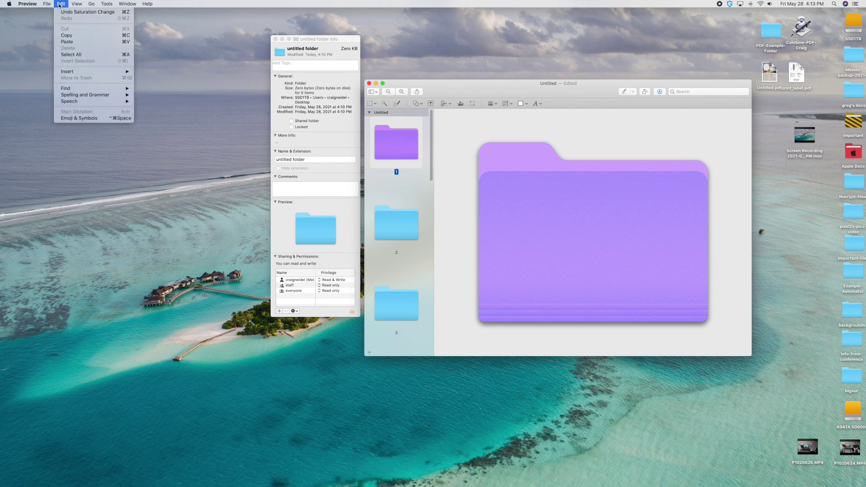
click(75, 55)
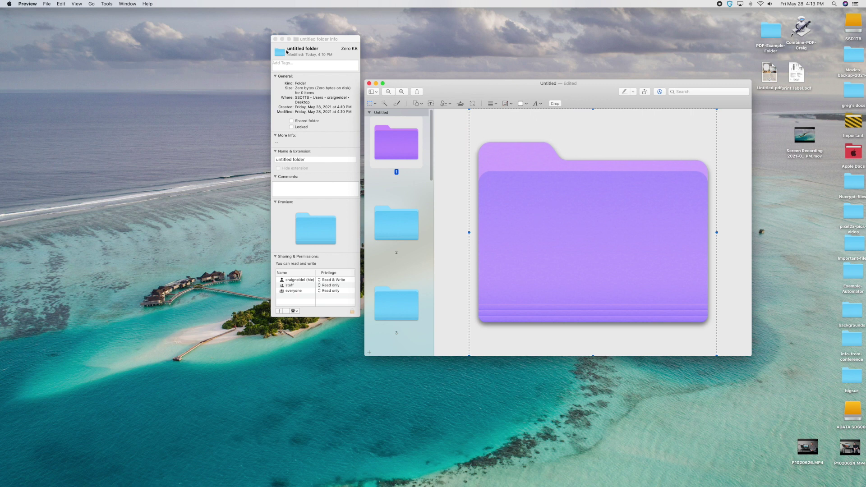
drag(307, 46, 280, 50)
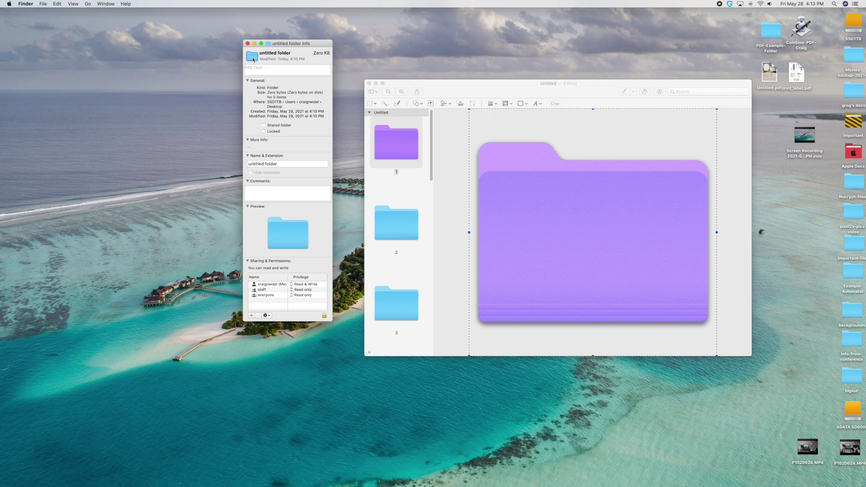
Paste the purple image as the folder's icon, close Info, and discard the unsaved Preview image
key(super+v)
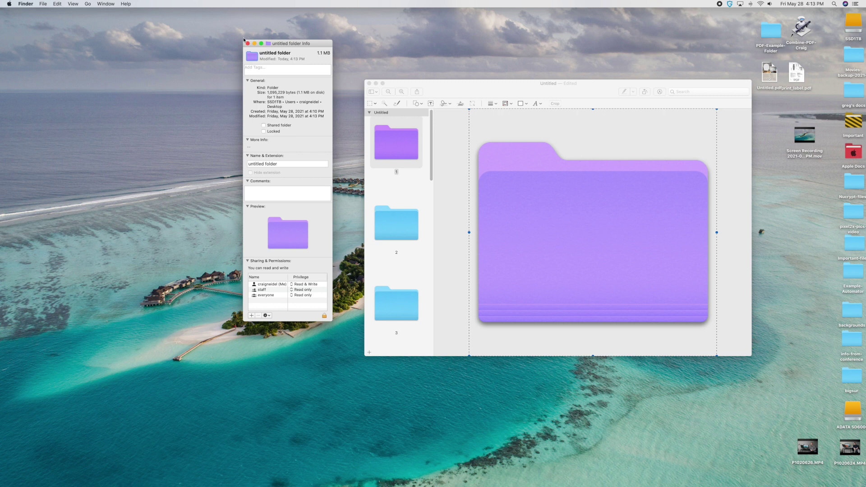
key(super+w)
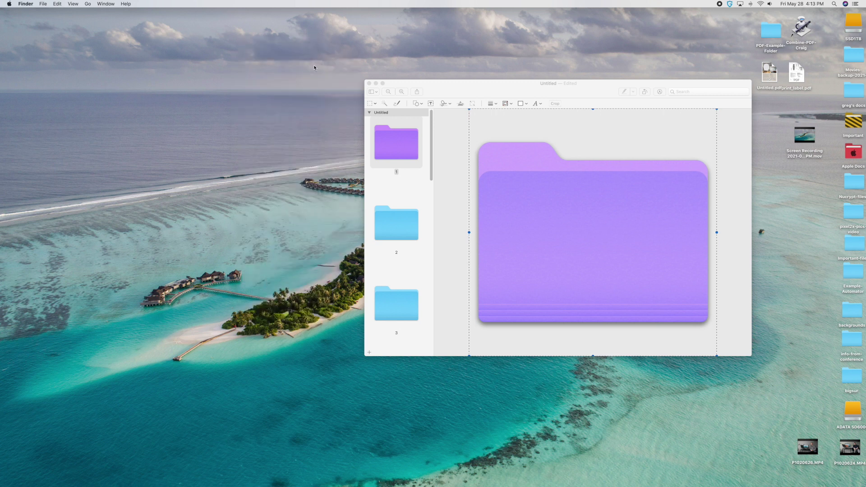
click(369, 83)
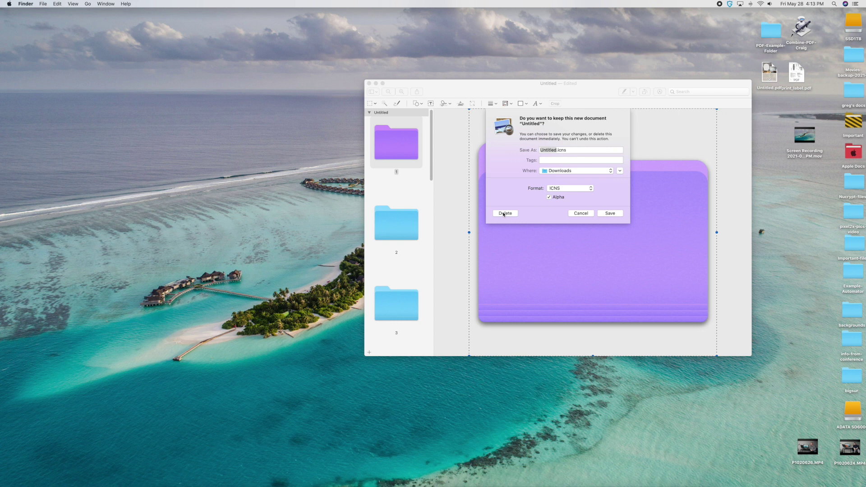
click(502, 214)
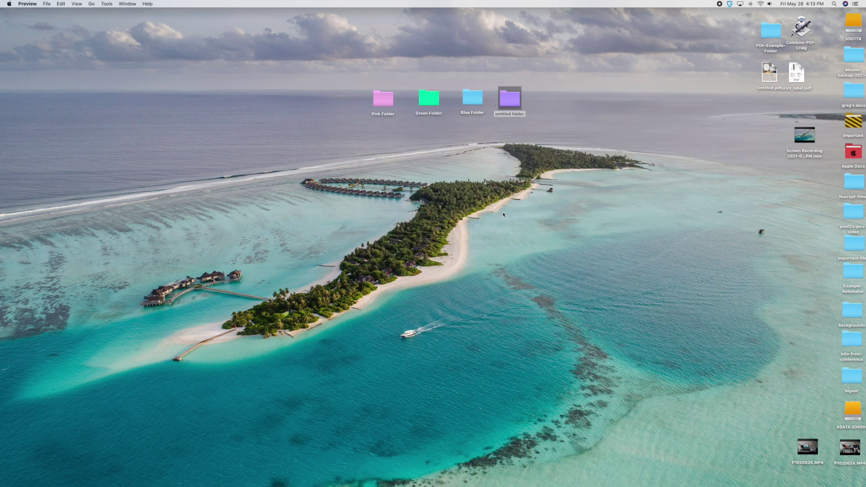
click(503, 84)
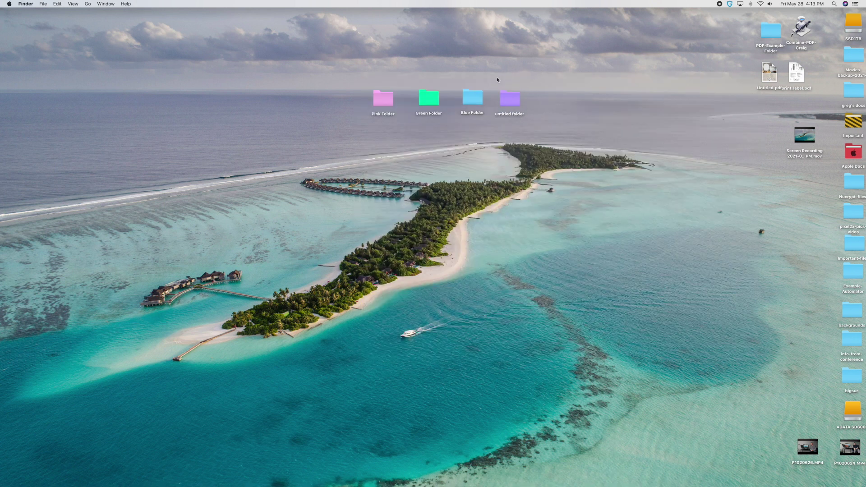
click(518, 100)
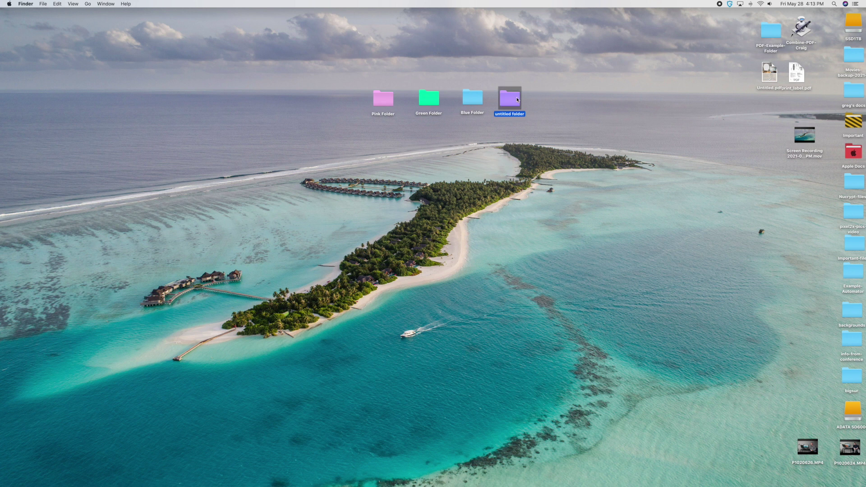
click(522, 178)
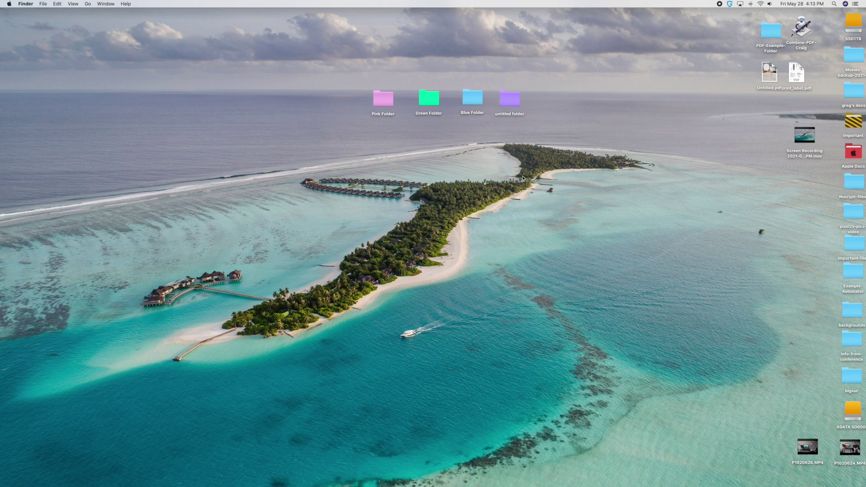